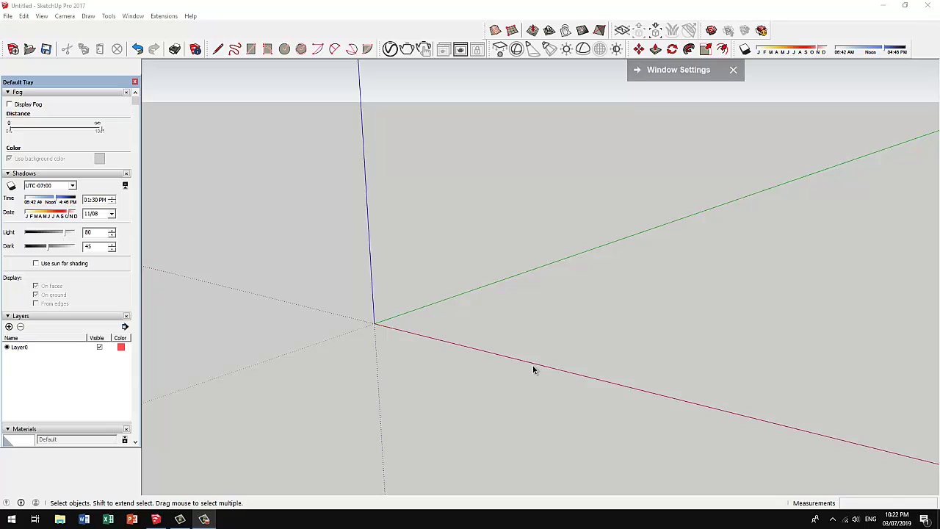
Draw the rectangular house footprint and pull it into a lengthened solid block.
click(250, 48)
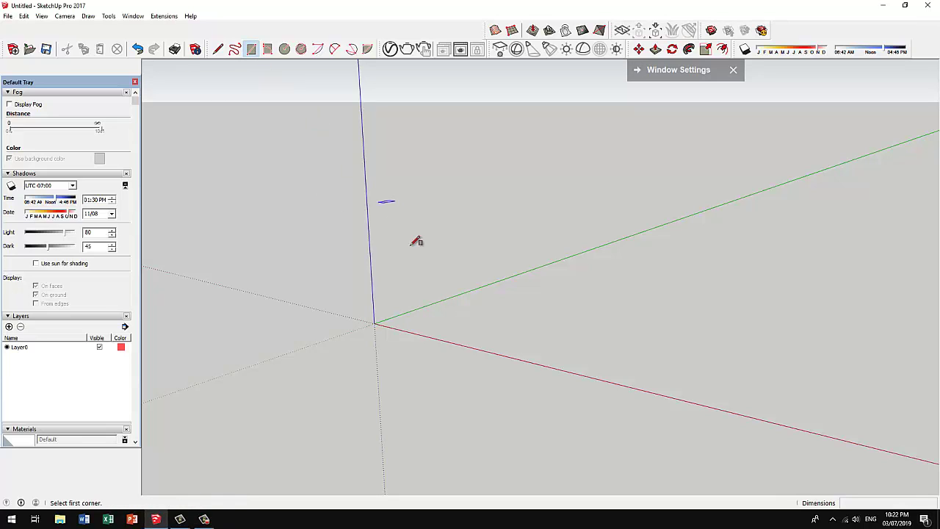
click(476, 347)
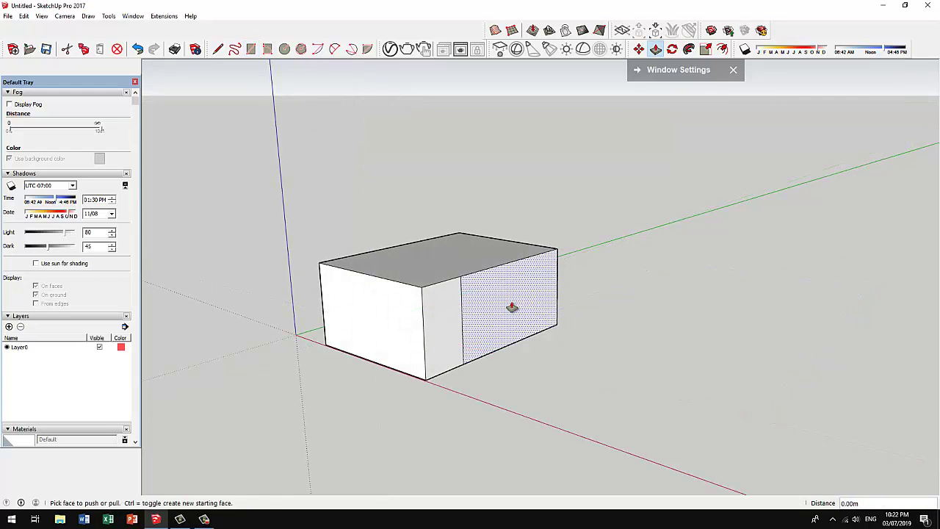
click(512, 307)
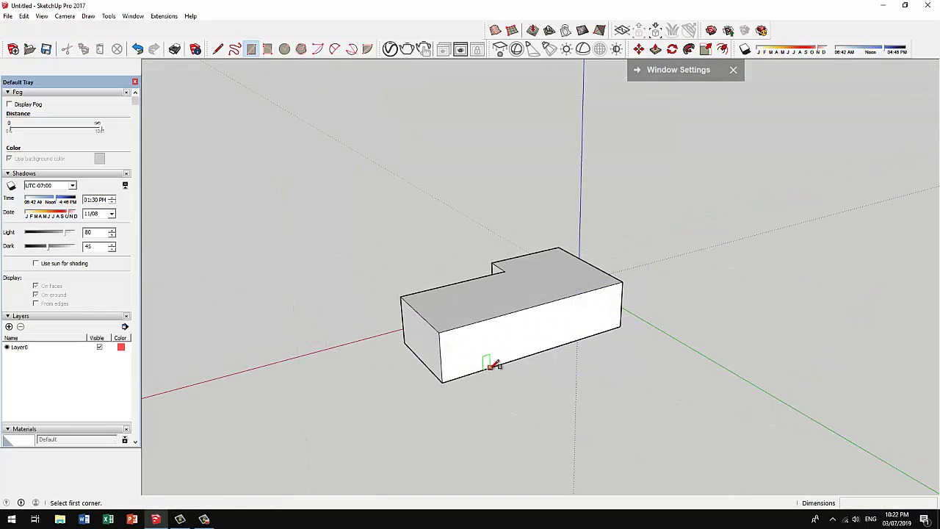
Draw wing rectangles on the long side wall and front wall and push them out.
click(488, 367)
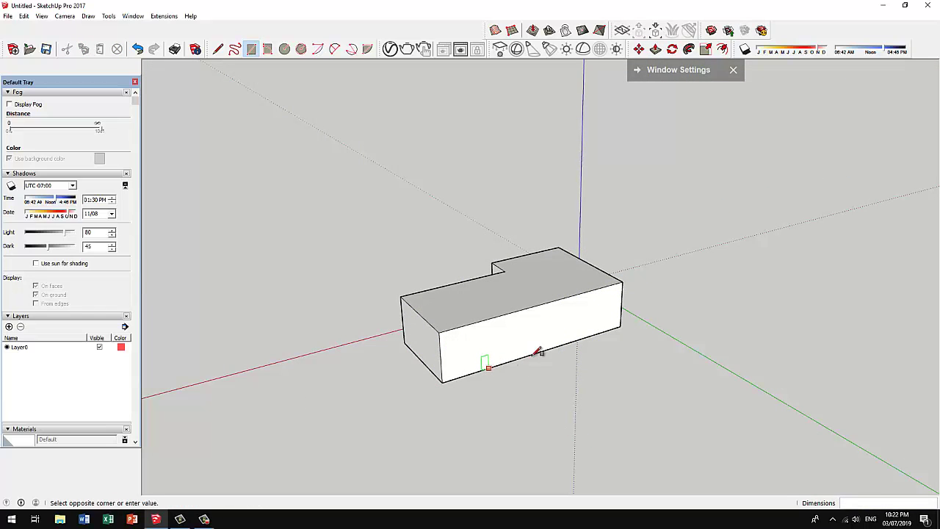
click(584, 293)
key(p)
click(536, 339)
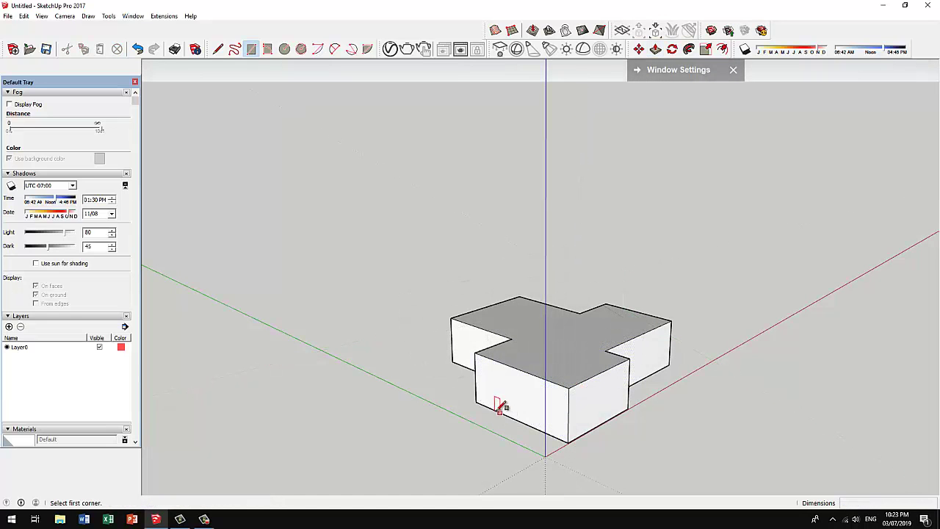
click(491, 408)
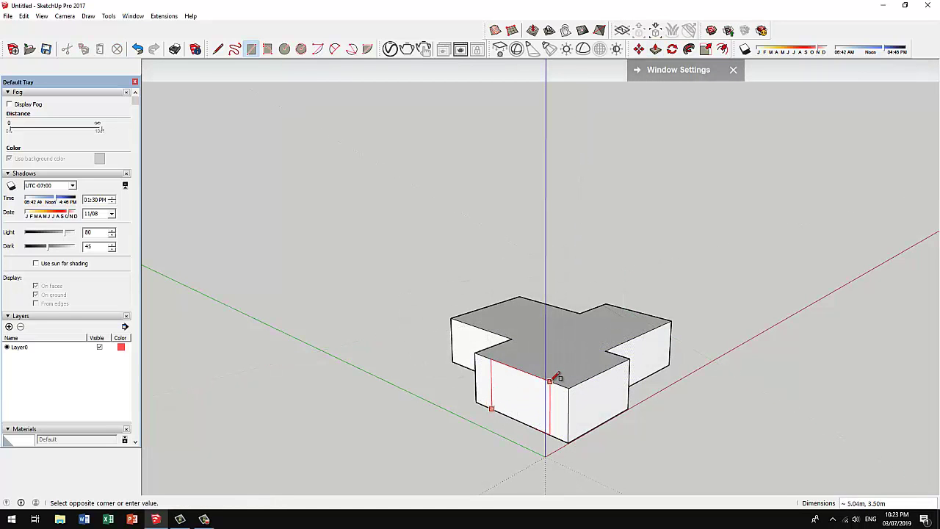
click(549, 380)
key(p)
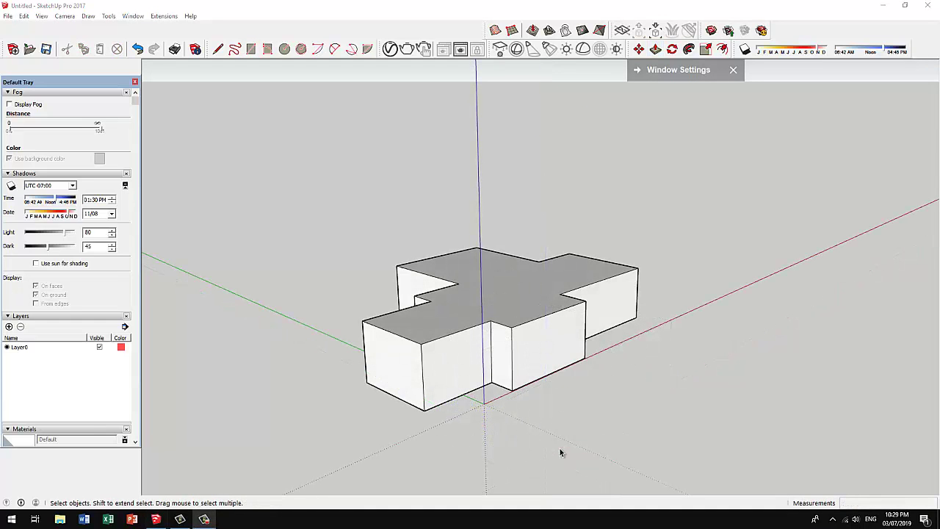
Import the Door 70_2 component and place it on the front wall.
click(8, 15)
click(30, 235)
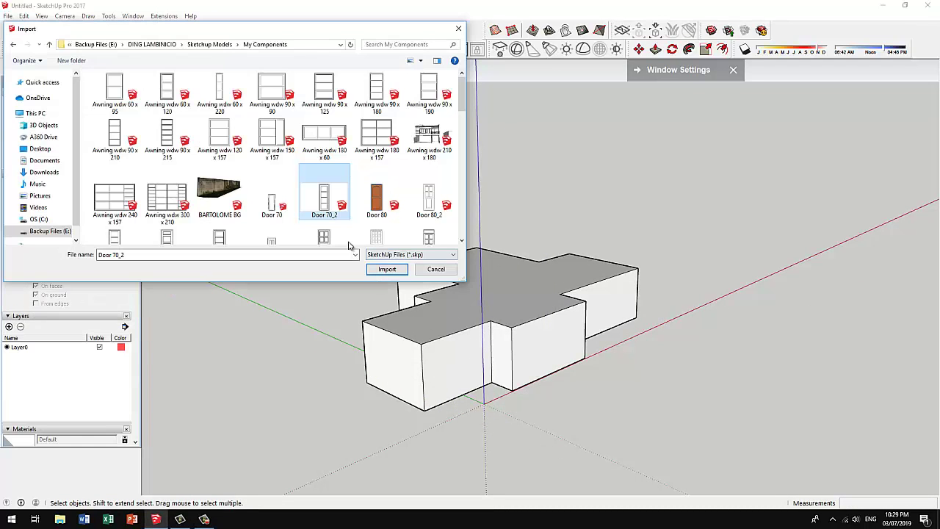
click(387, 270)
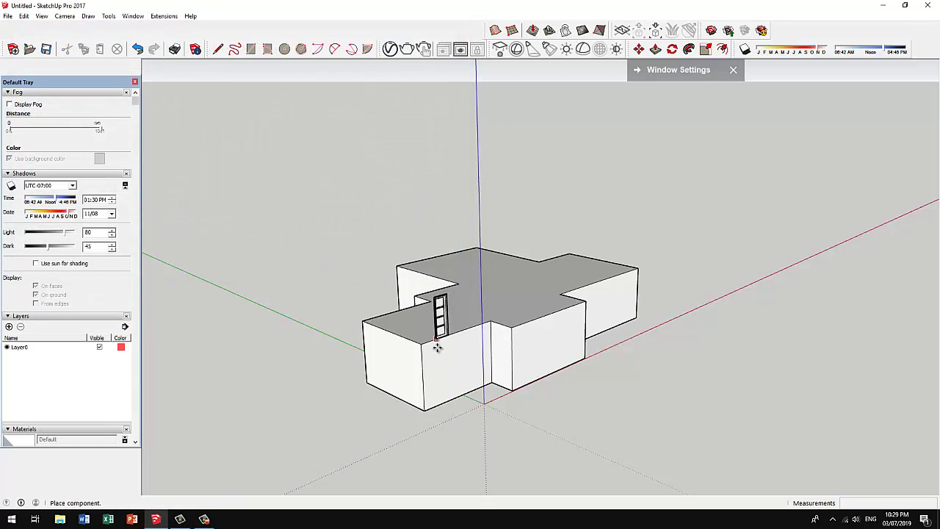
click(434, 401)
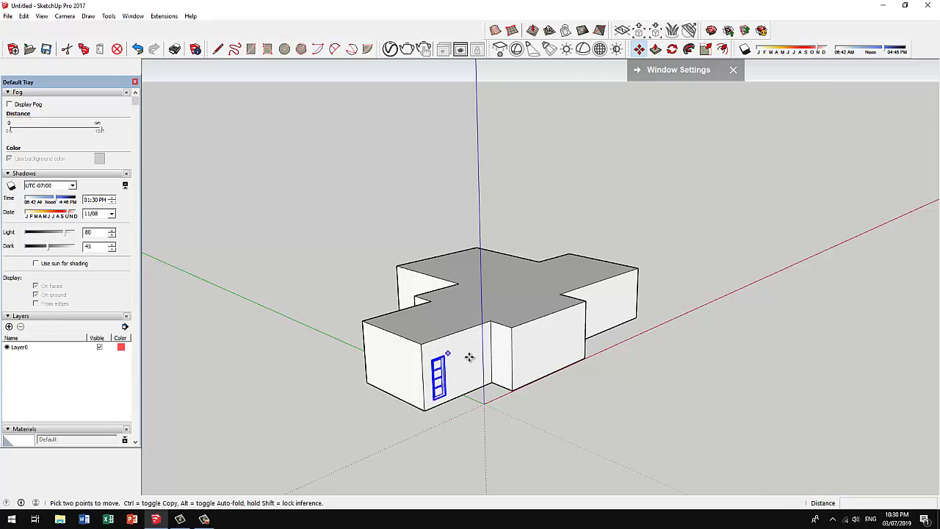
Copy a window further along the wall with Ctrl-Move.
scroll(477, 395, up, 1)
scroll(477, 393, up, 1)
scroll(478, 391, up, 5)
key(ctrl)
click(561, 350)
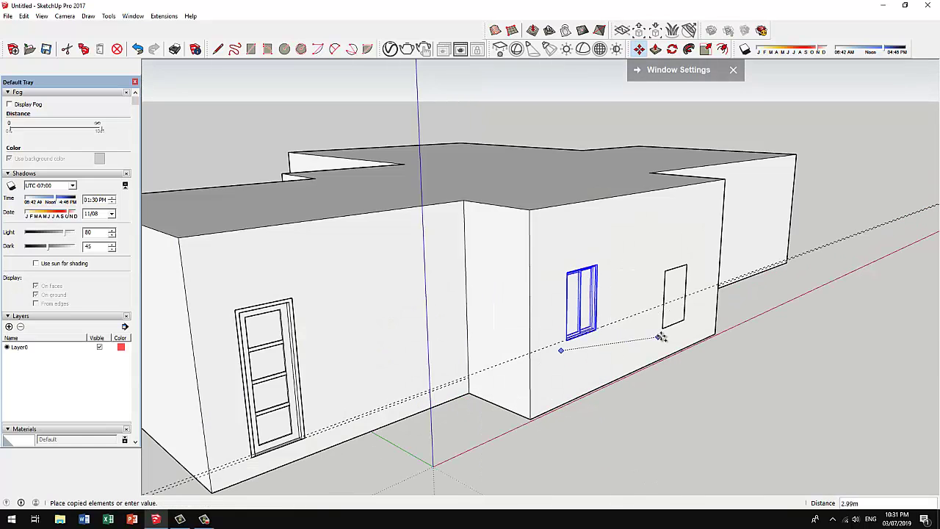
click(661, 316)
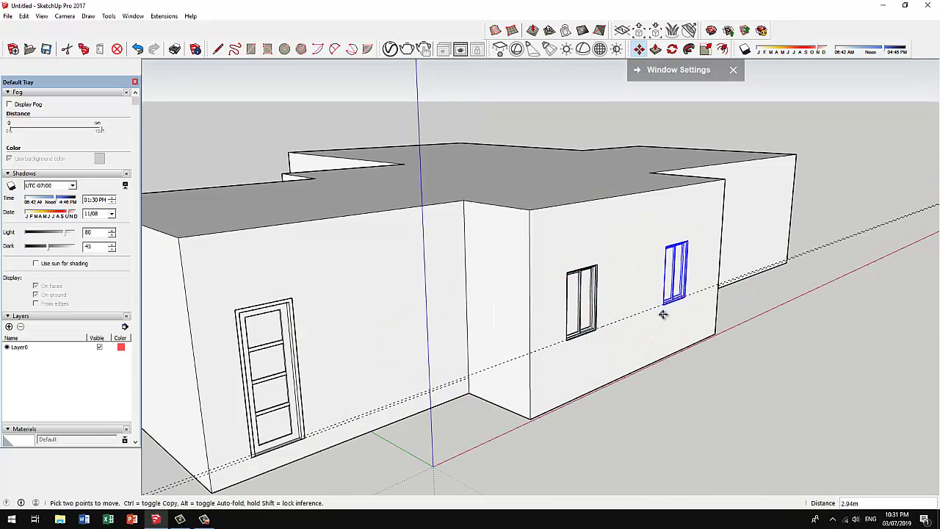
key(space)
Paste the six-pane window and copy a second one onto the right wing.
scroll(481, 206, down, 3)
mouse_move(485, 222)
middle_down()
mouse_move(242, 214)
mouse_move(638, 274)
mouse_move(596, 304)
mouse_move(583, 331)
mouse_move(656, 267)
mouse_move(598, 242)
middle_up()
key(t)
key(ctrl+v)
click(593, 264)
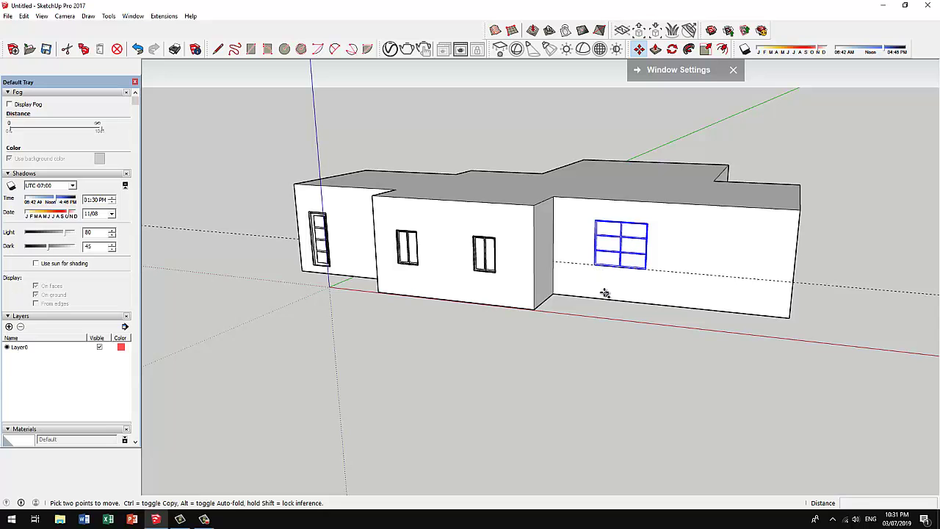
key(ctrl)
click(697, 297)
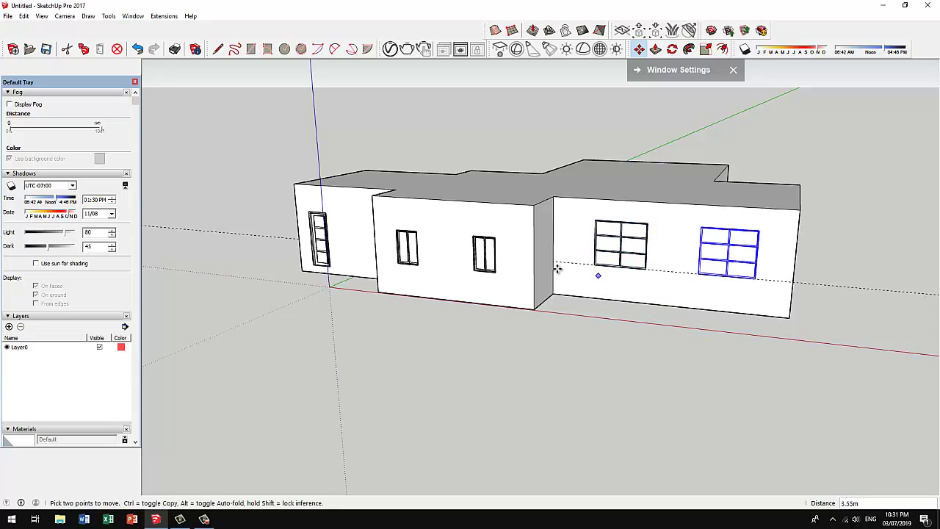
middle_drag(443, 230, 702, 244)
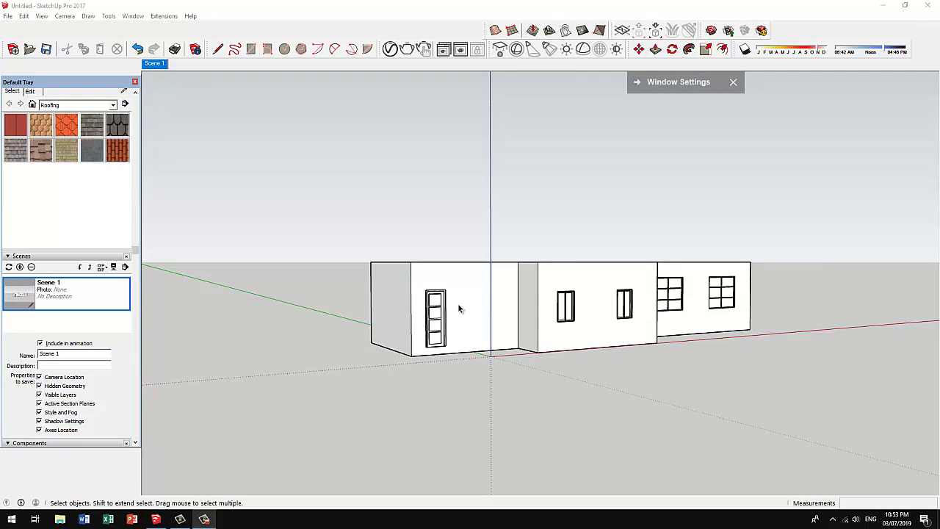
Orbit up, select the house's flat top face, and bring up the Extensions menu.
middle_drag(458, 303, 457, 401)
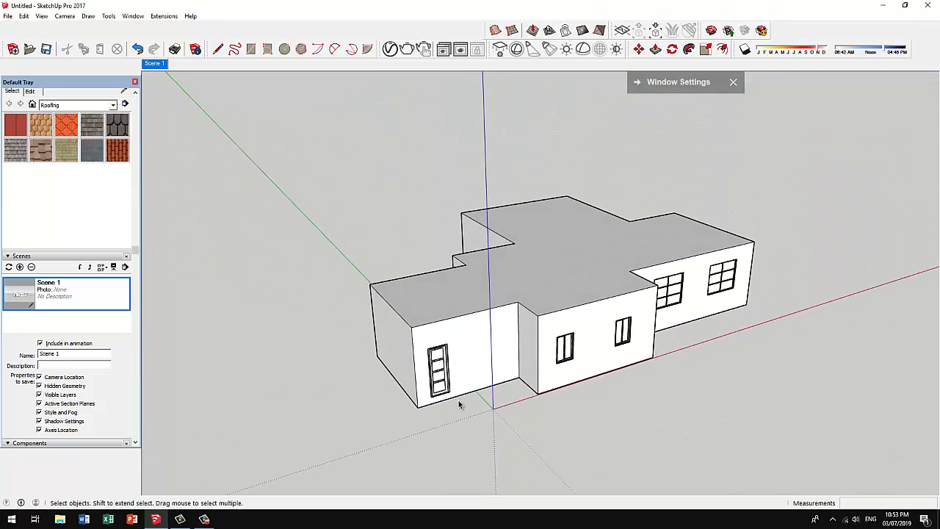
click(536, 269)
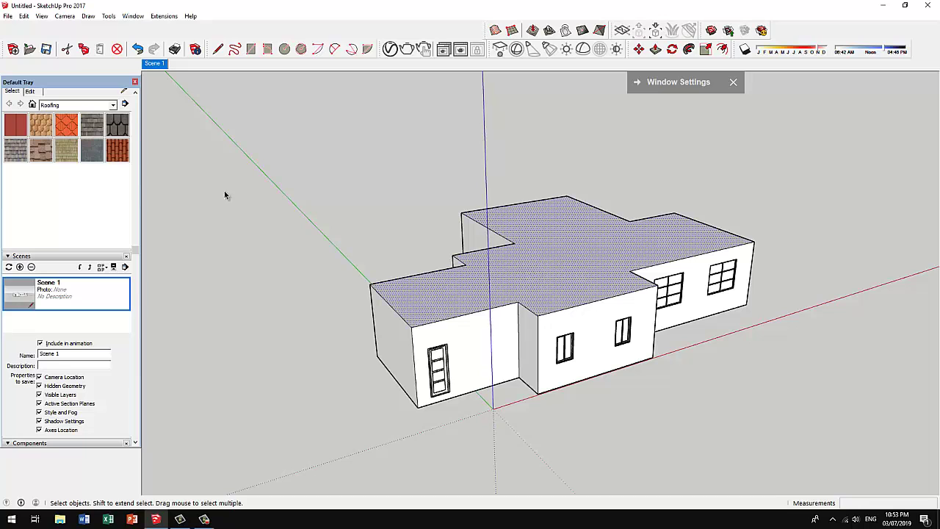
click(166, 17)
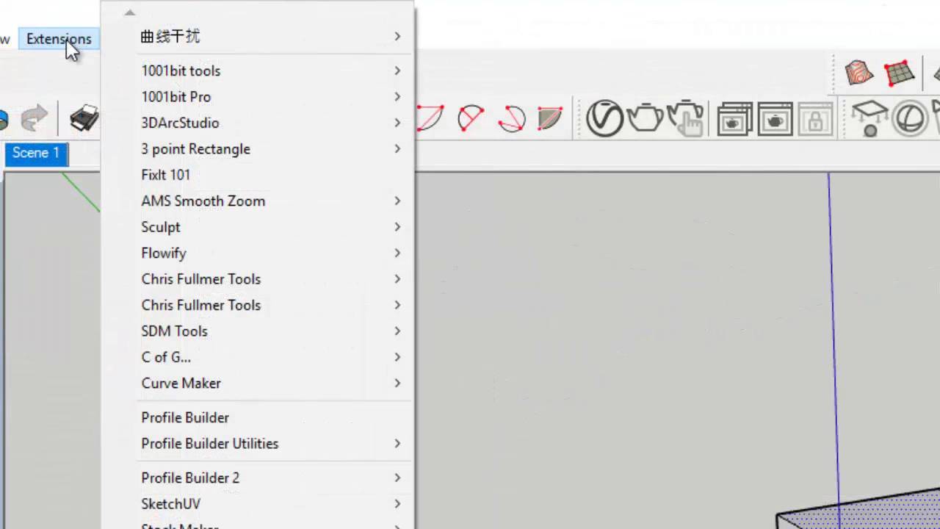
mouse_move(180, 71)
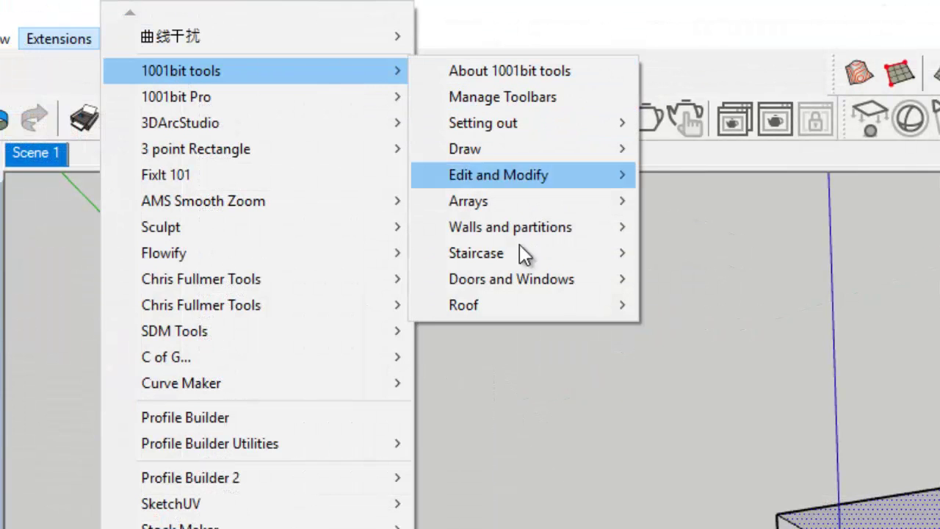
mouse_move(463, 304)
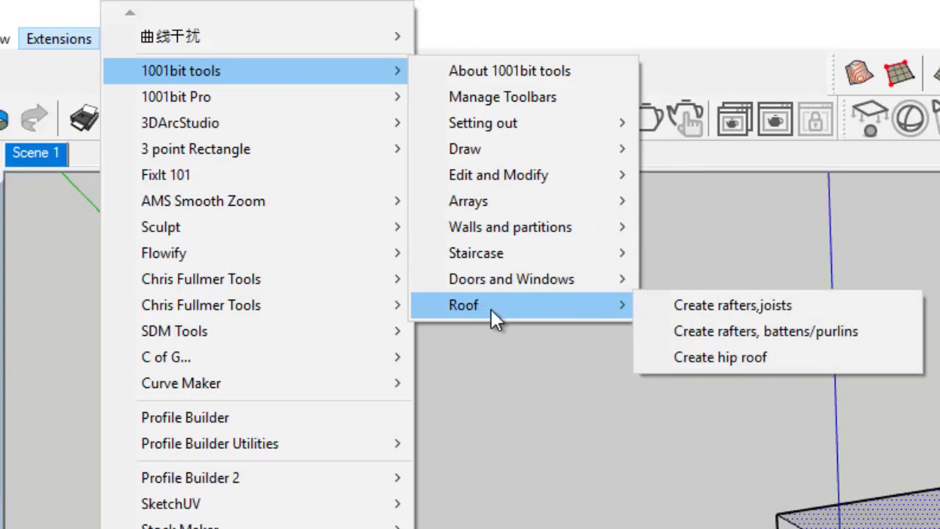
Create a 1001bit hip roof with 25 degree pitch and the default 1.00m overhang.
click(709, 357)
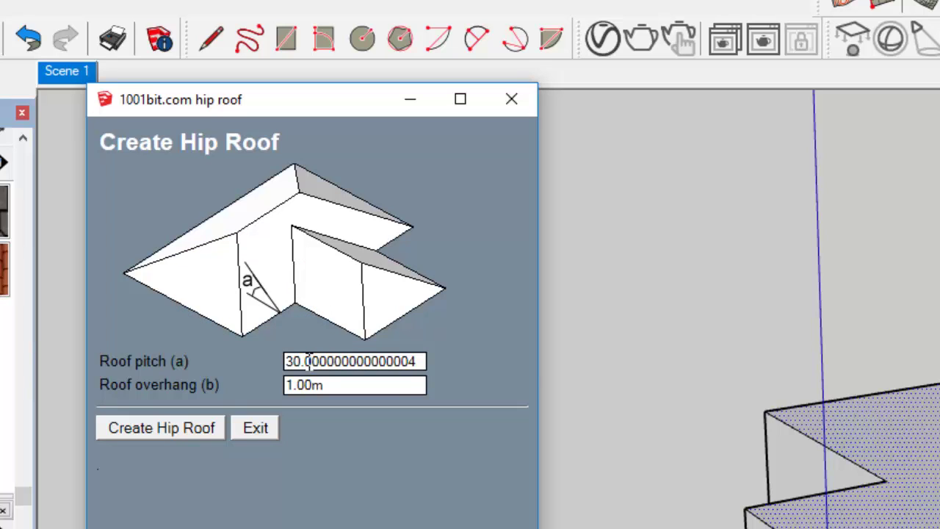
double_click(287, 361)
text(2)
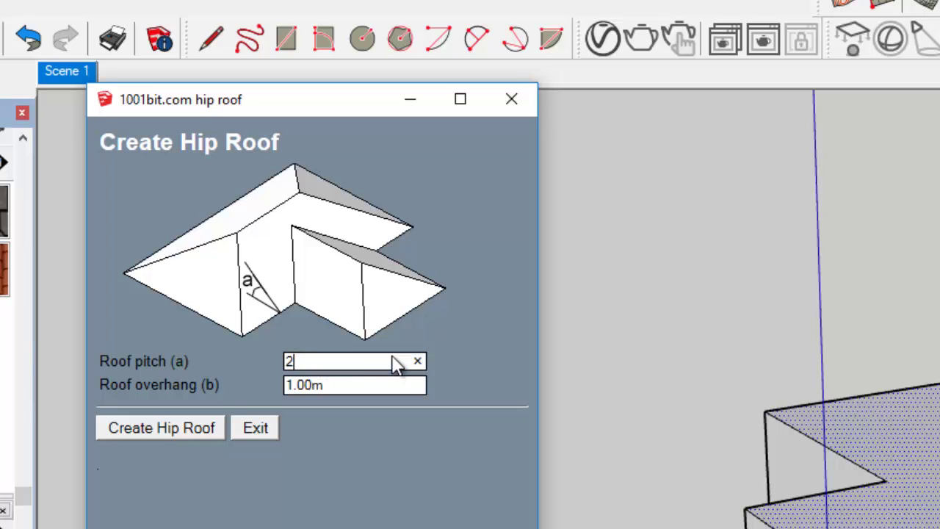
text(5)
click(150, 434)
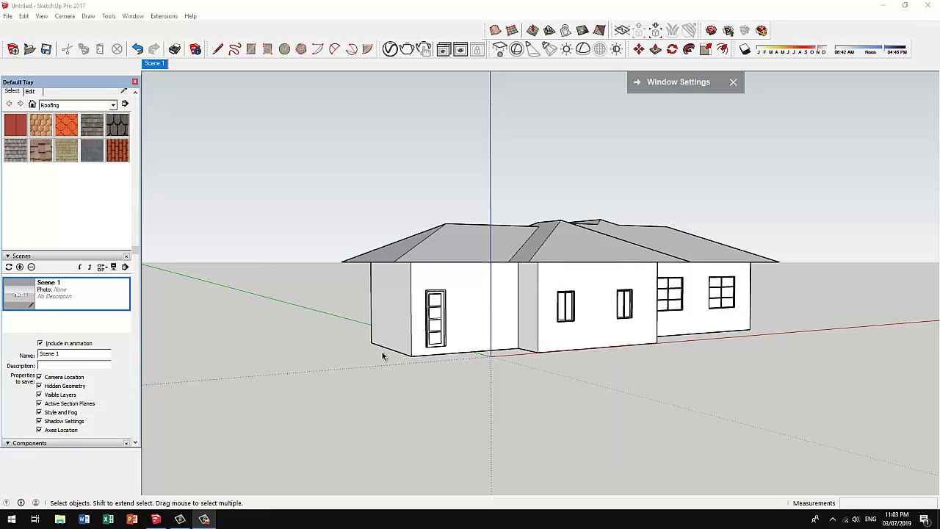
Orbit around and beneath the house to inspect the roof overhang's underside.
mouse_move(389, 345)
middle_down()
mouse_move(409, 260)
mouse_move(543, 256)
middle_up()
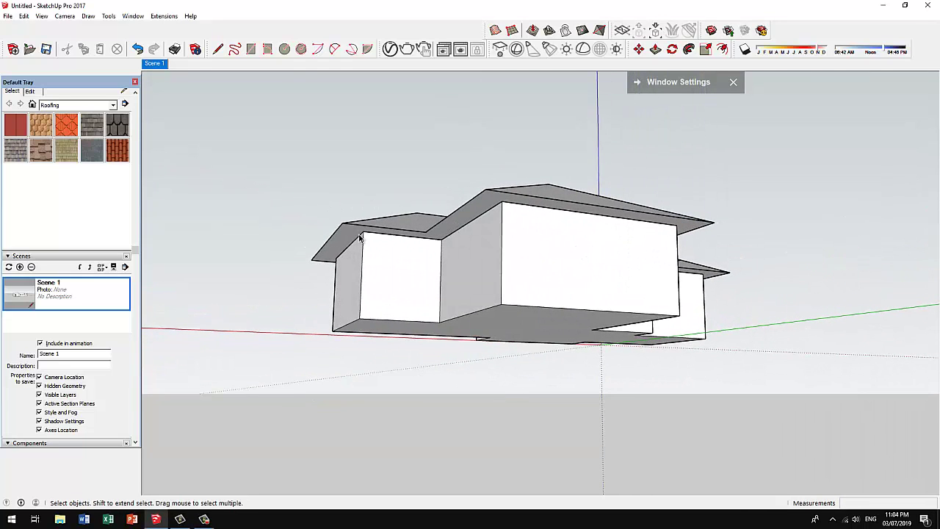
mouse_move(352, 237)
middle_down()
mouse_move(506, 233)
mouse_move(416, 254)
mouse_move(446, 238)
mouse_move(535, 243)
mouse_move(615, 262)
mouse_move(613, 249)
mouse_move(628, 247)
middle_up()
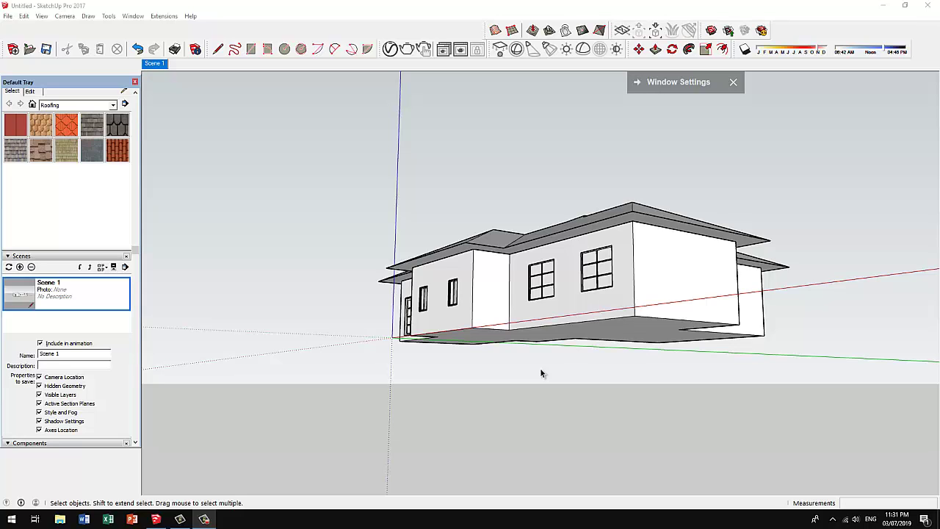
Thicken the roof inside the house group, then exit and view it from above.
double_click(508, 247)
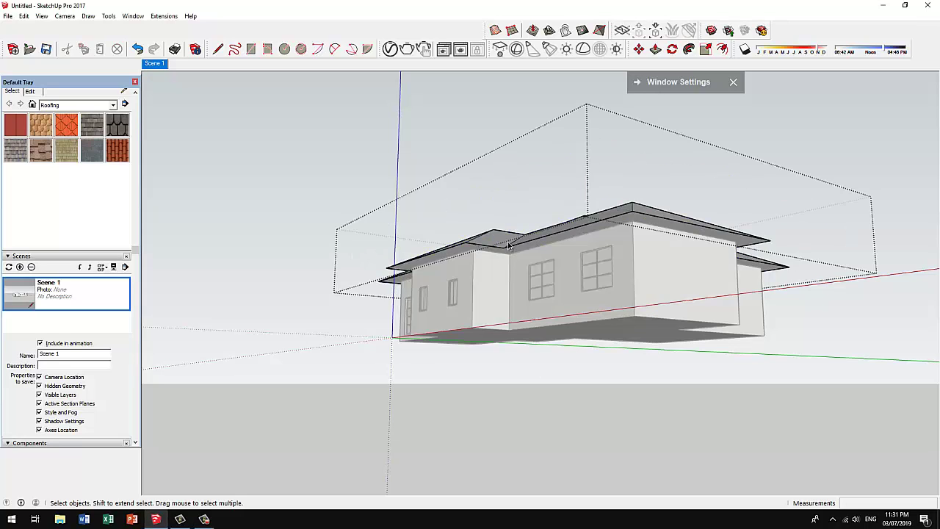
click(553, 244)
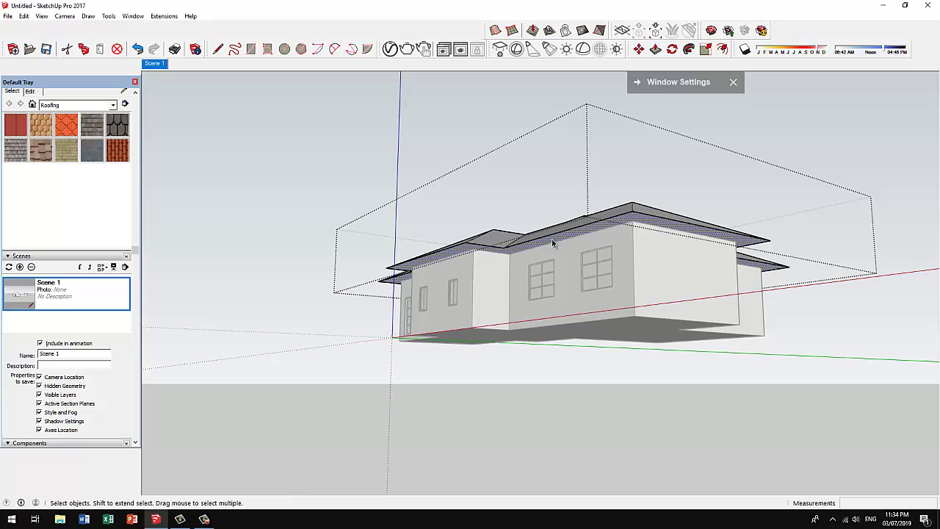
key(Escape)
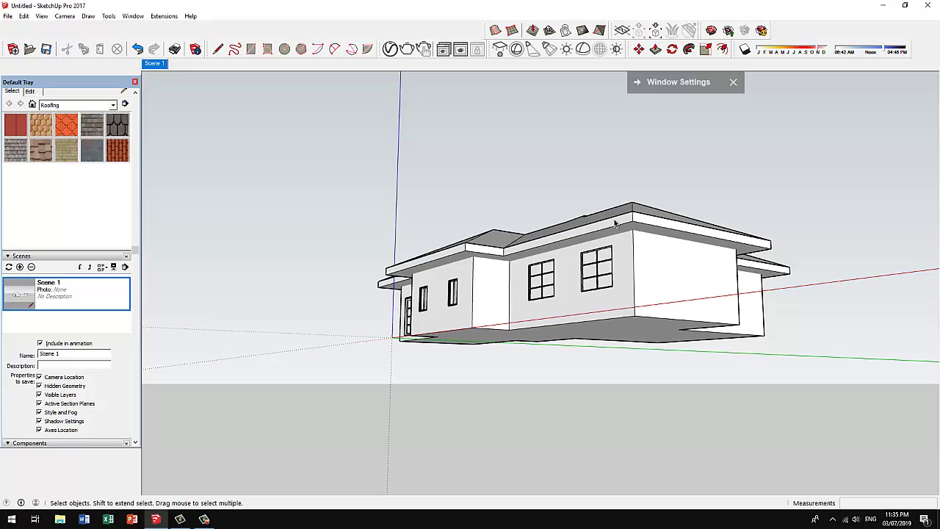
mouse_move(623, 222)
middle_down()
mouse_move(722, 316)
mouse_move(370, 315)
middle_up()
middle_drag(713, 308, 401, 309)
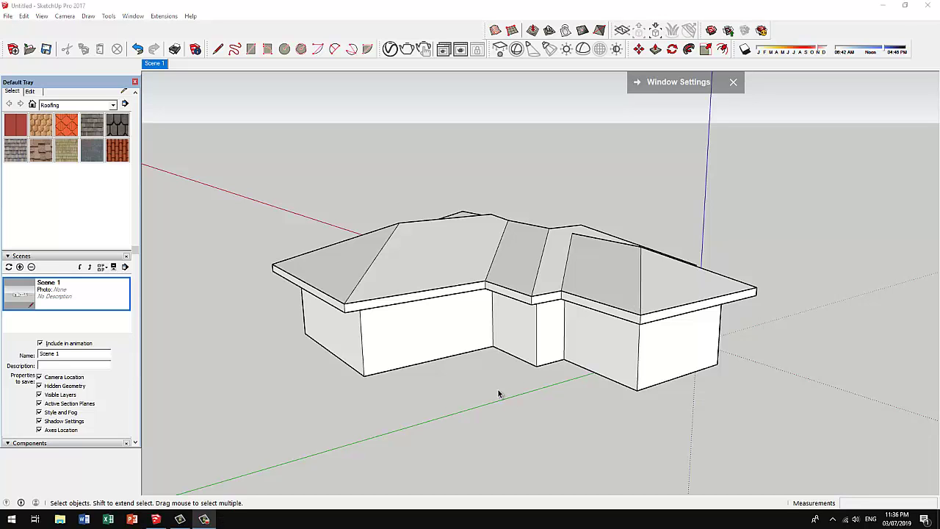
Import the profile component and place it at the roof corner under the fascia.
click(7, 17)
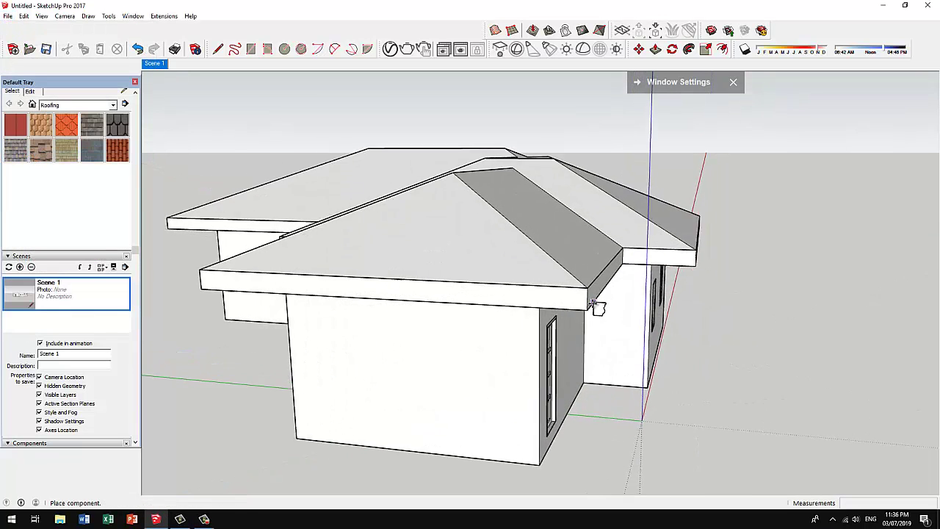
middle_drag(597, 308, 629, 268)
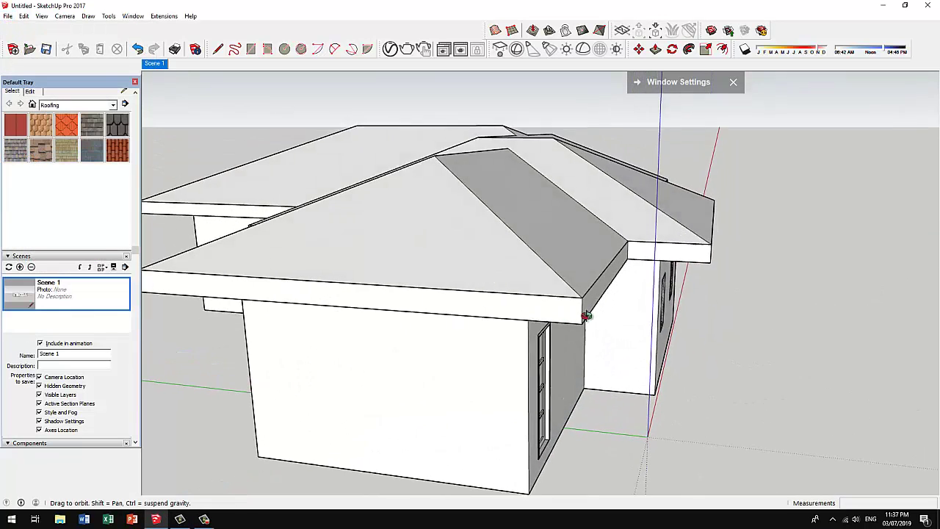
click(629, 248)
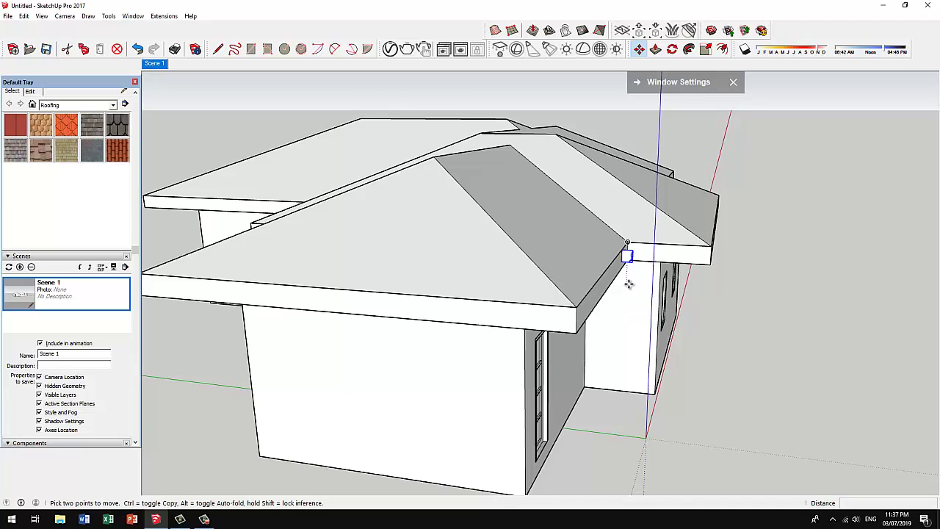
click(108, 15)
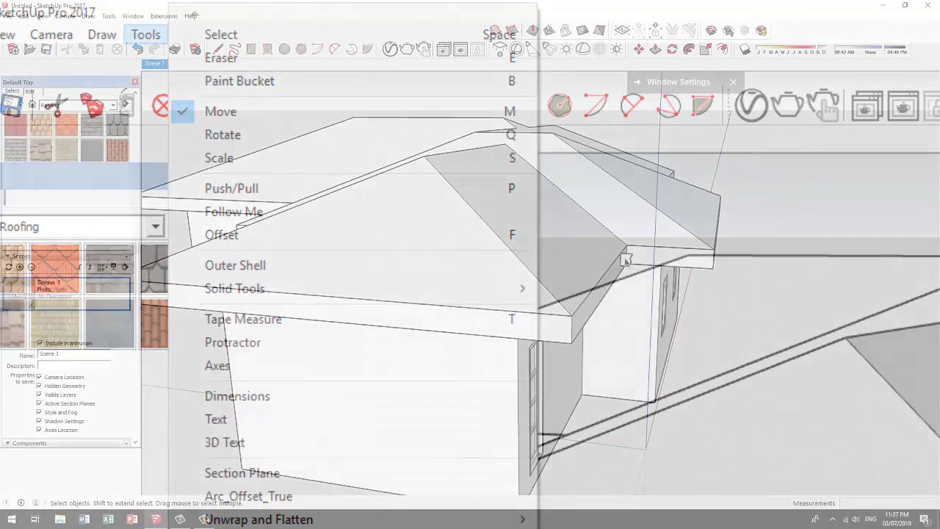
Draw the gutter path along the eave edges from the roof corner, then enable X-ray.
key(Escape)
key(space)
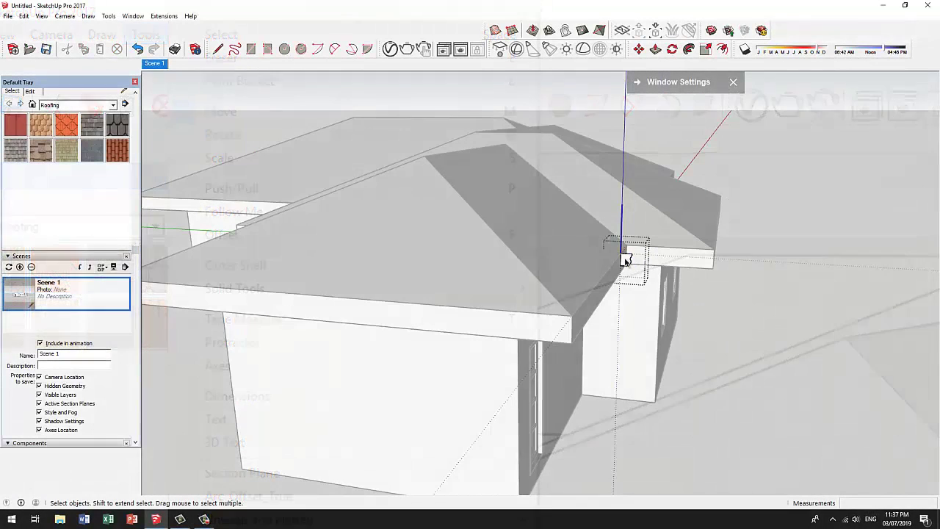
key(l)
click(622, 253)
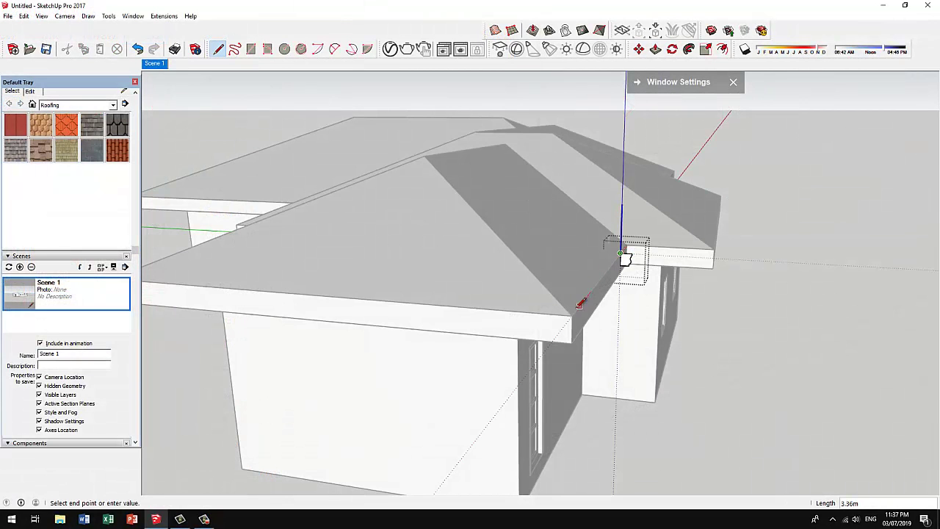
mouse_move(267, 272)
middle_down()
mouse_move(414, 271)
mouse_move(481, 210)
middle_up()
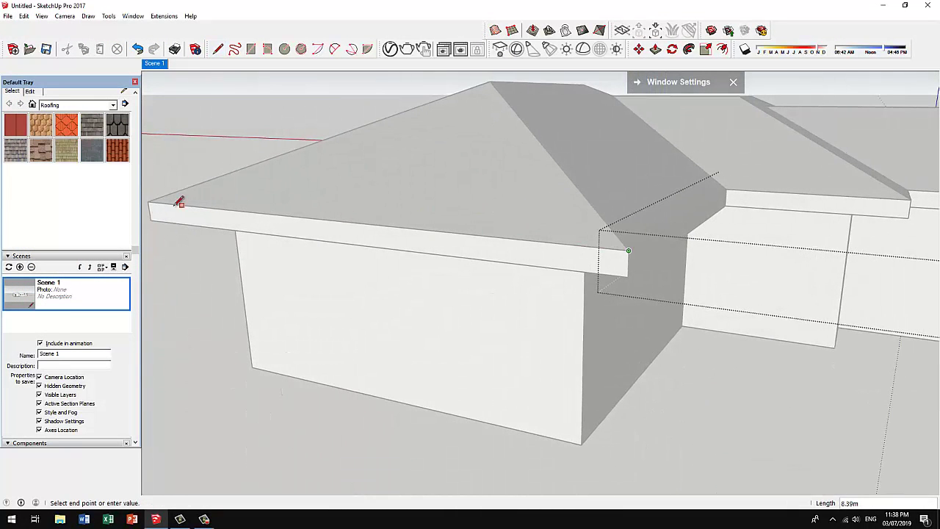
middle_drag(154, 198, 734, 336)
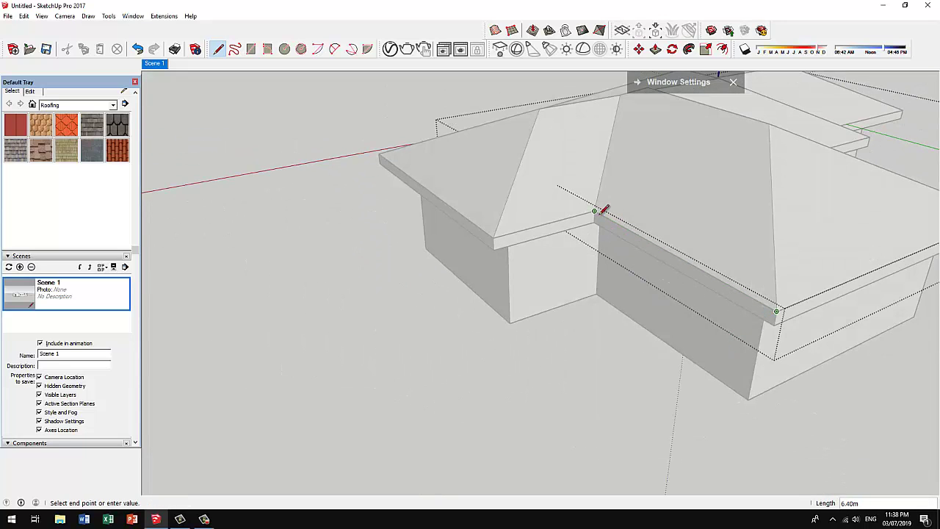
key(x)
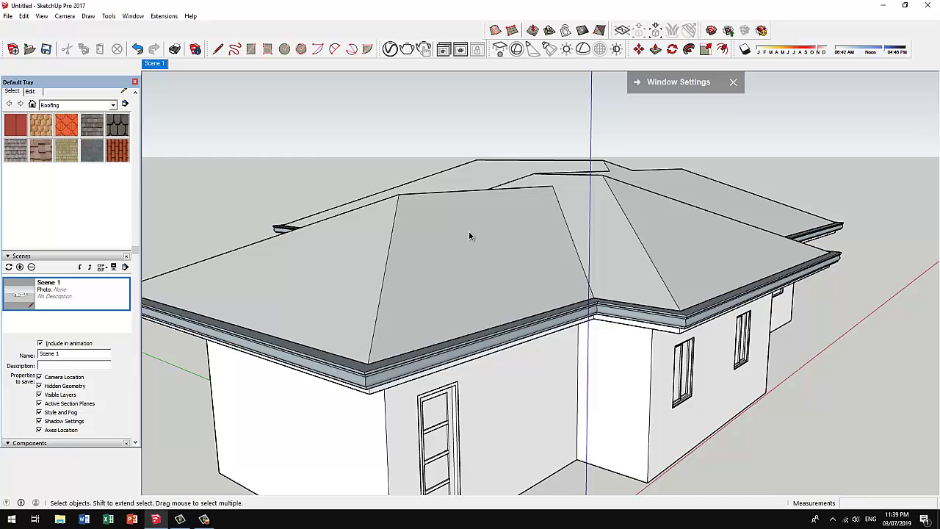
From a high top view, reopen Create Hip Roof showing 25 degree pitch and 1 m overhang.
scroll(468, 233, down, 3)
mouse_move(439, 244)
middle_down()
mouse_move(595, 330)
mouse_move(491, 315)
mouse_move(485, 294)
mouse_move(539, 307)
middle_up()
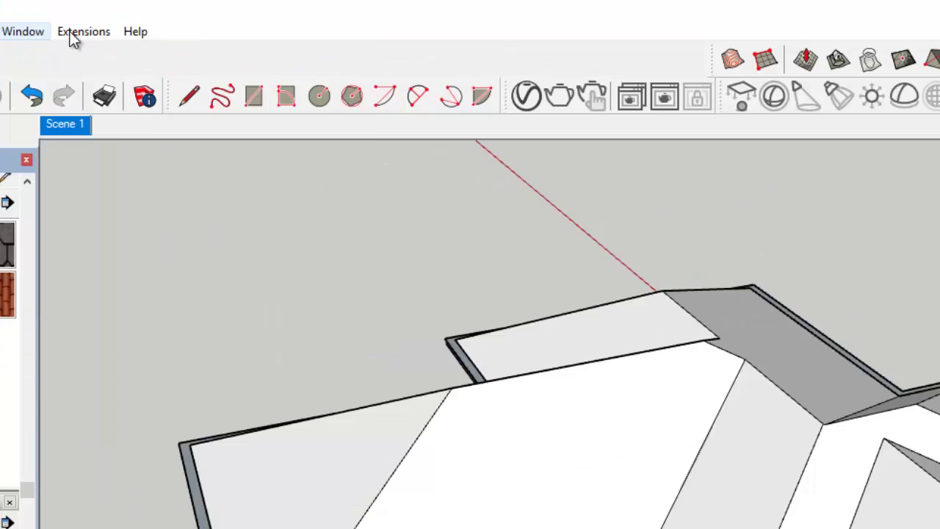
click(162, 18)
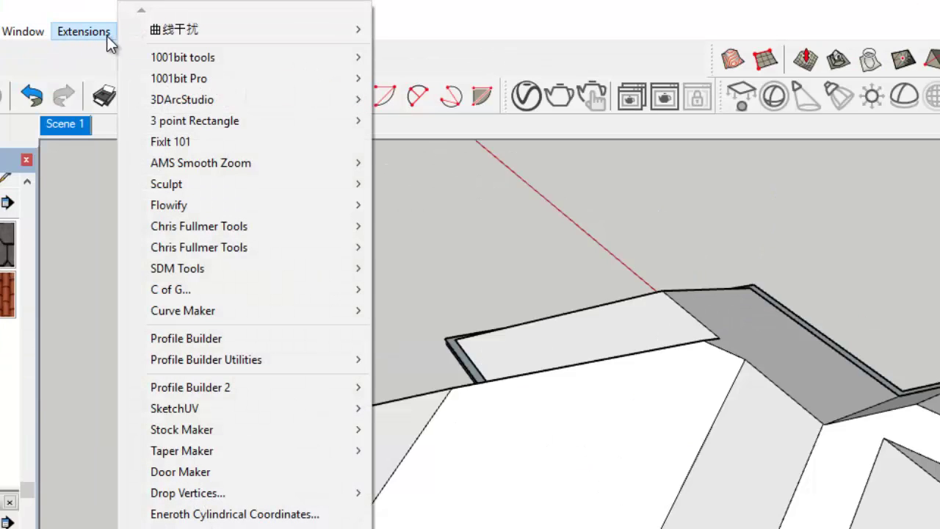
mouse_move(183, 57)
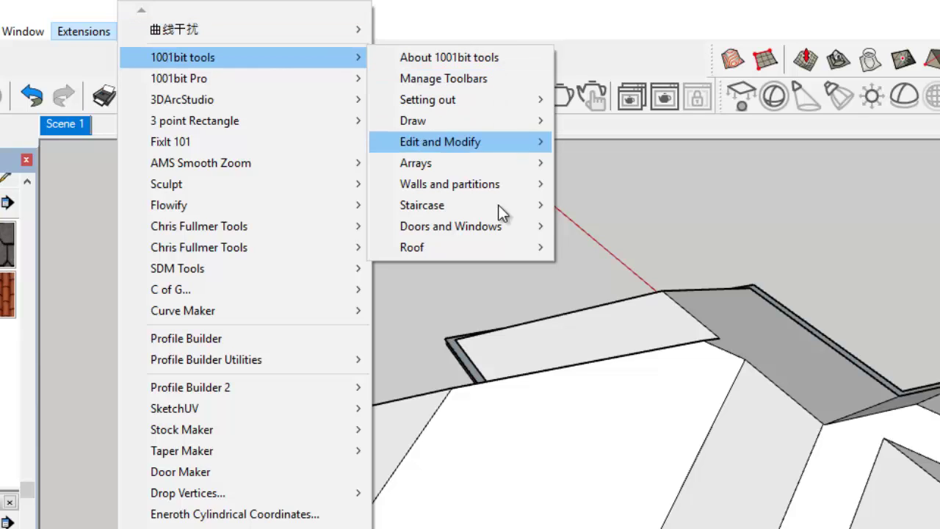
mouse_move(455, 247)
click(613, 288)
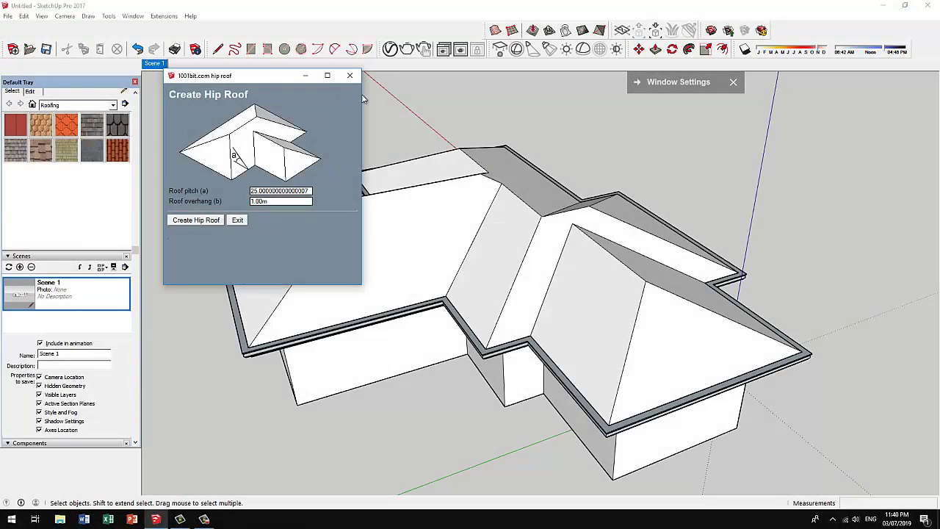